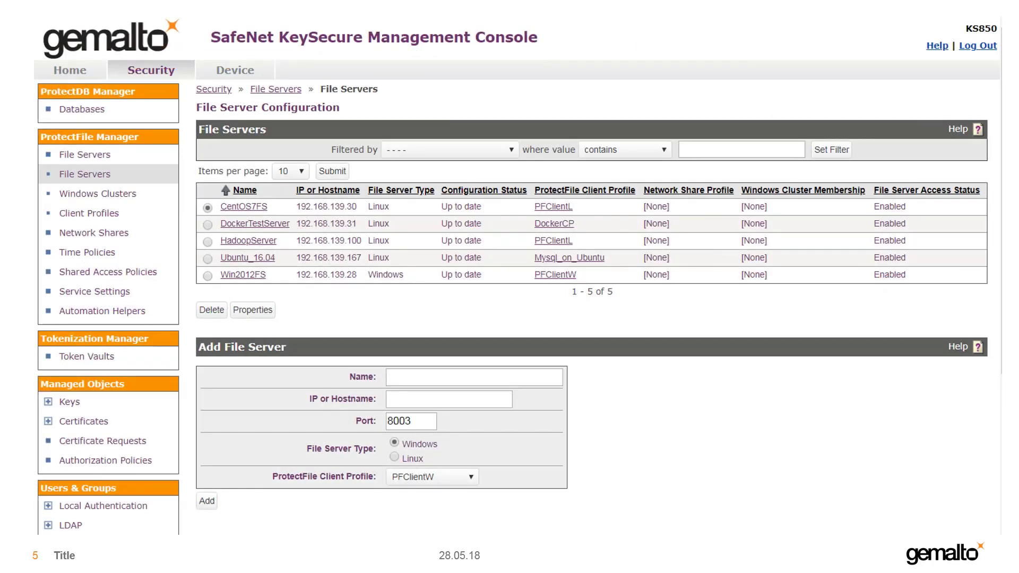
Show the Win2012FS annotation, its properties slide with three encrypted paths, and the C:\Shareme\ arrow
key(Right)
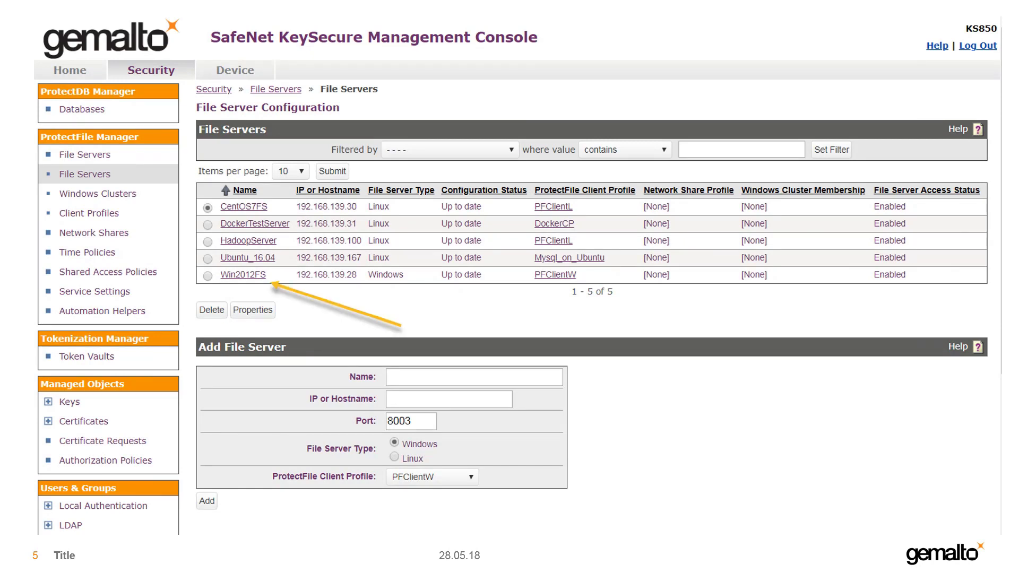
key(Right)
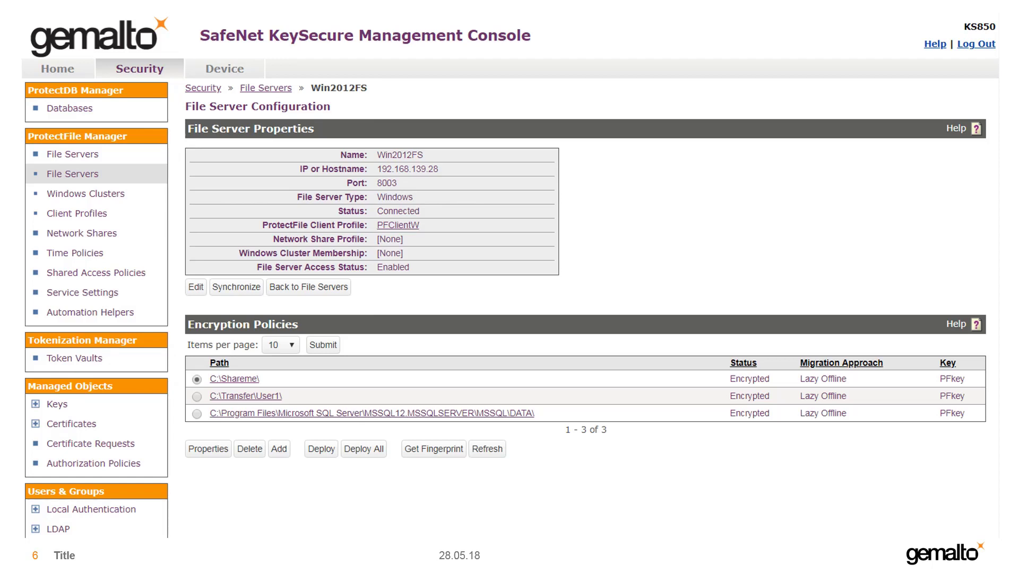
key(Right)
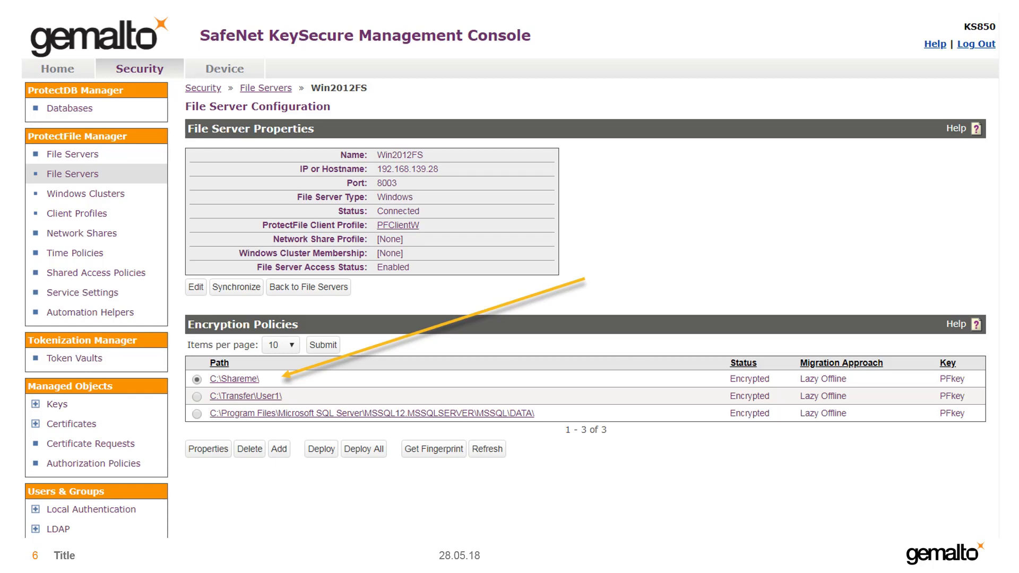
Show the C:\Shareme\ Access Policy slide and highlight its three access rules
key(Right)
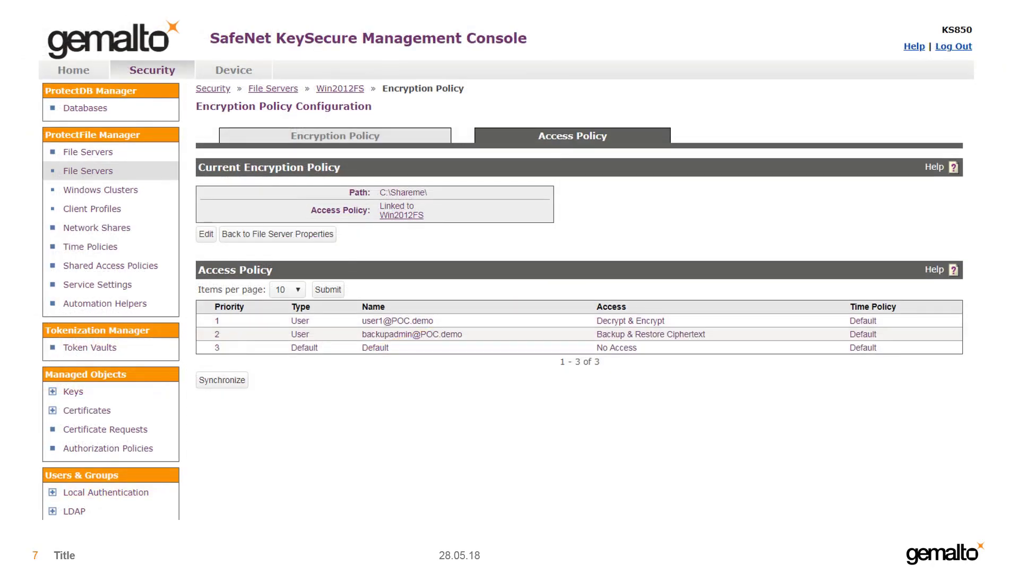
key(Right)
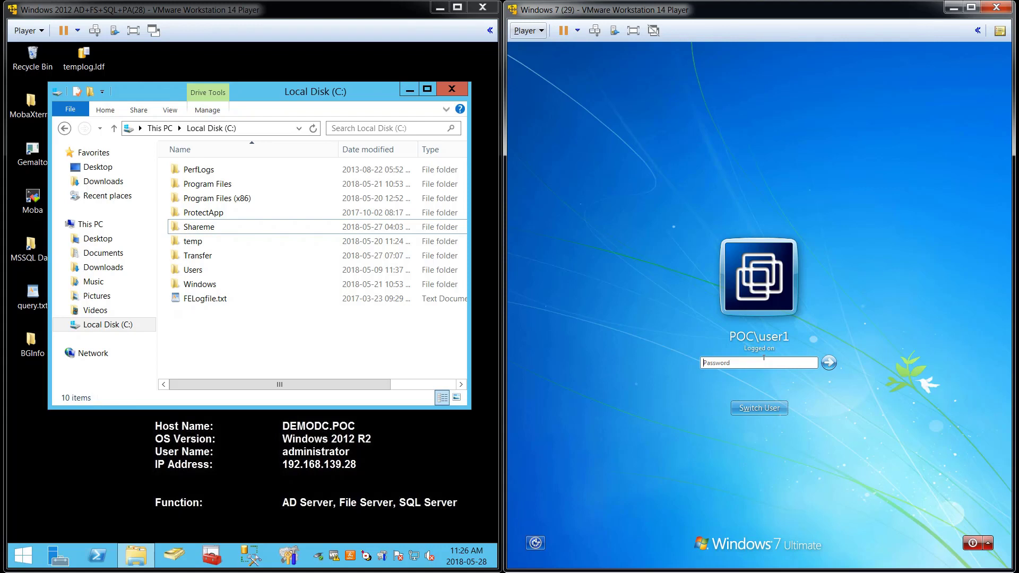
Log on to the Windows 7 guest and open the Windows FS (Z:) drive
text(•••••••••••)
key(Return)
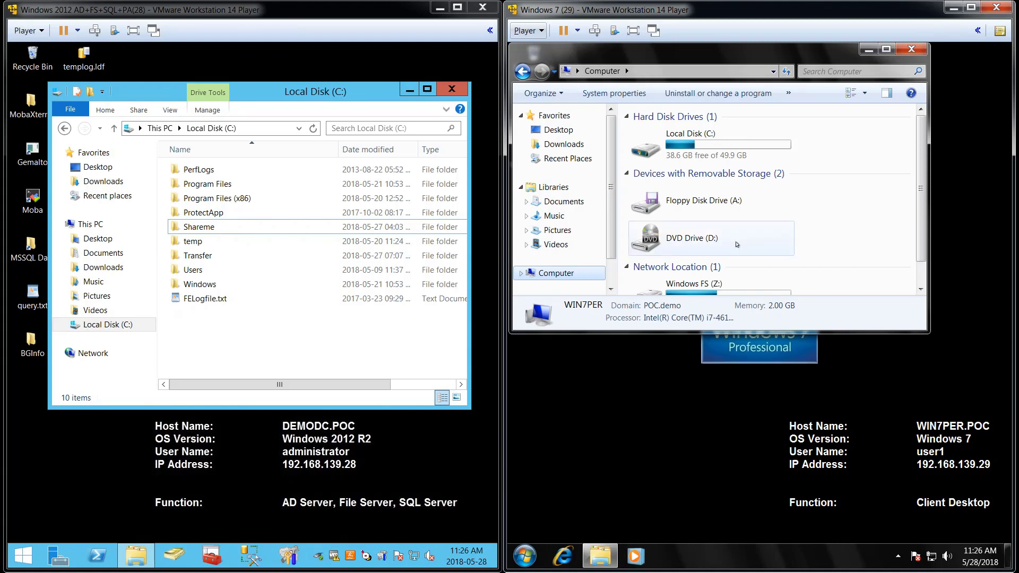
scroll(726, 292, down, 1)
double_click(725, 290)
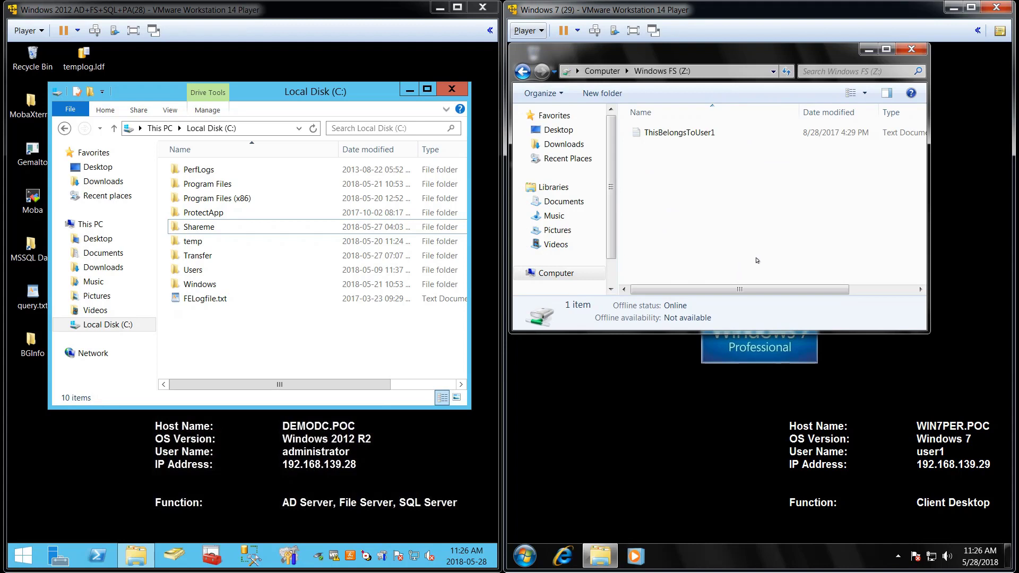
Read ThisBelongsToUser1 as 'Hello All', then bring up the Start menu's log off options
double_click(695, 133)
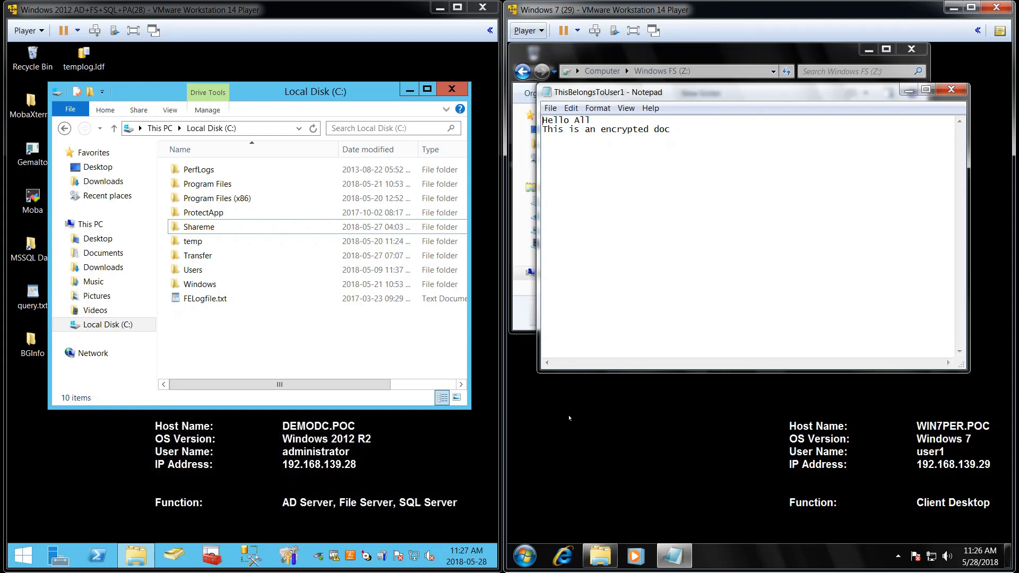
click(525, 555)
click(736, 523)
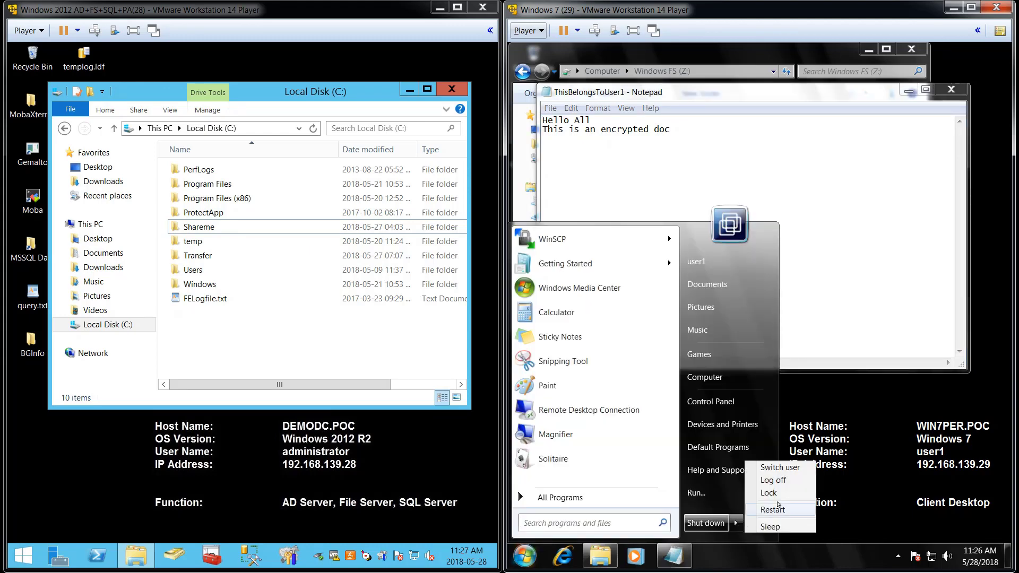
Log off and log back on as the backupadmin account
click(773, 480)
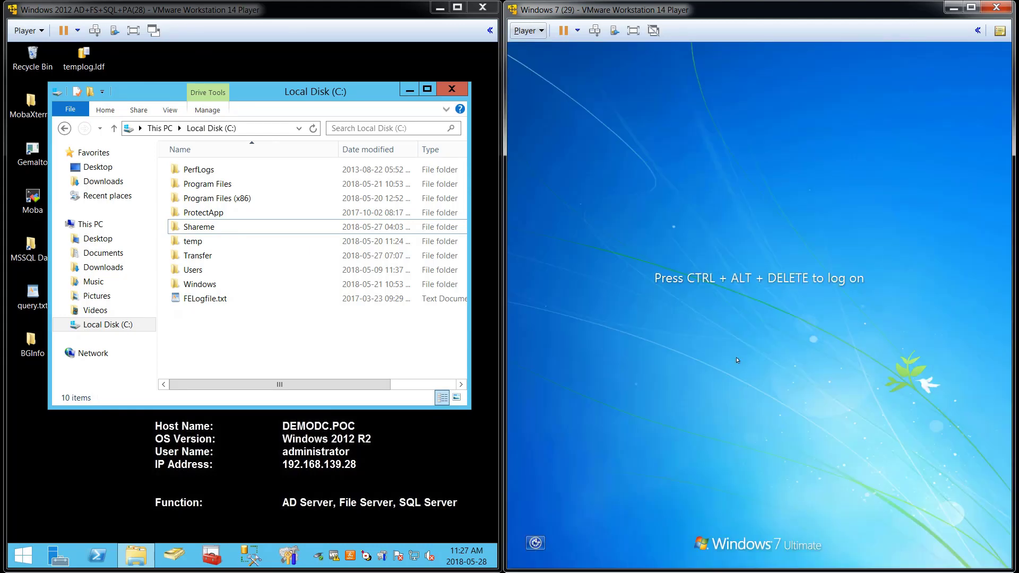
key(ctrl+alt+Insert)
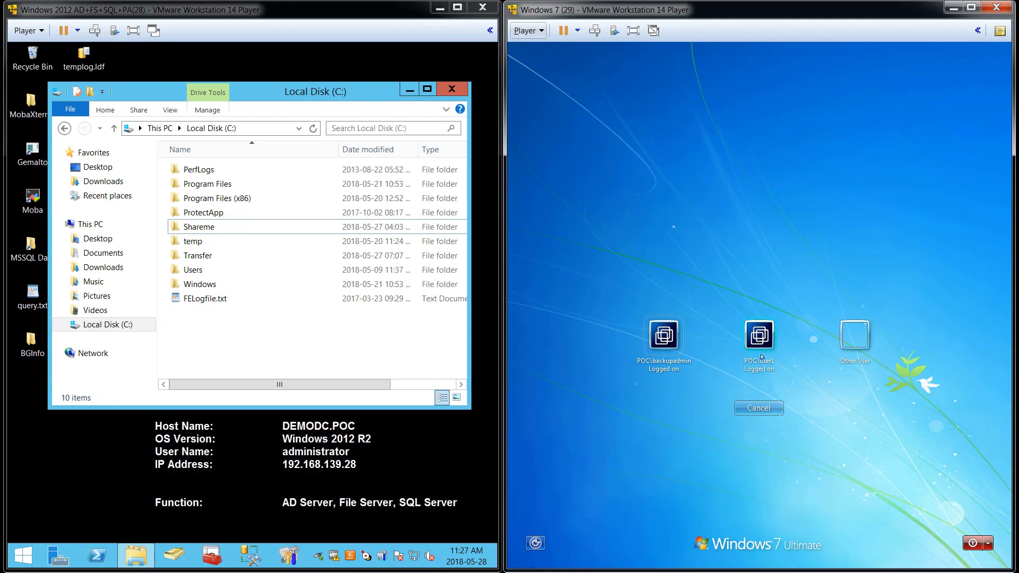
click(669, 339)
text(*****)
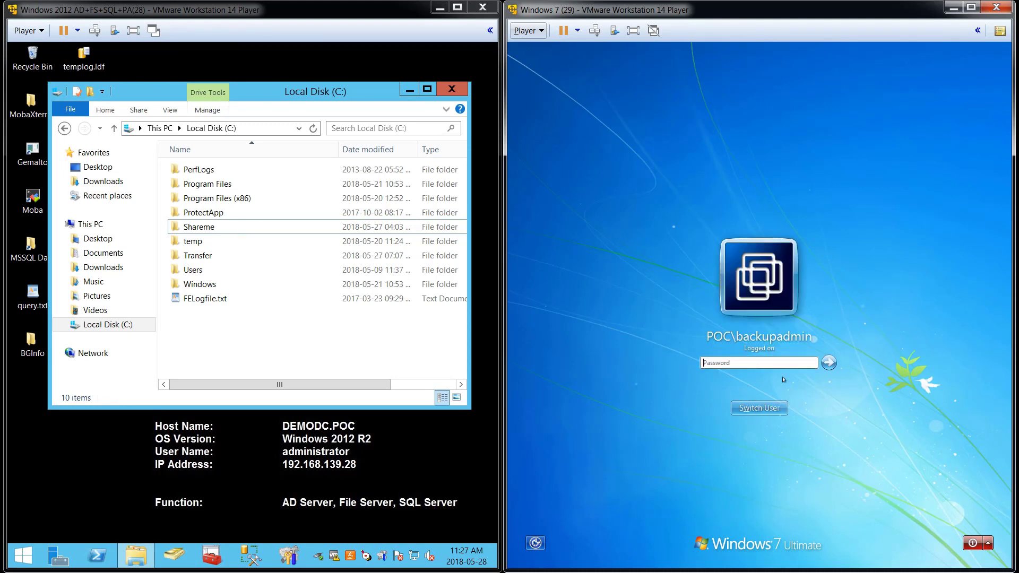
text(******)
key(Return)
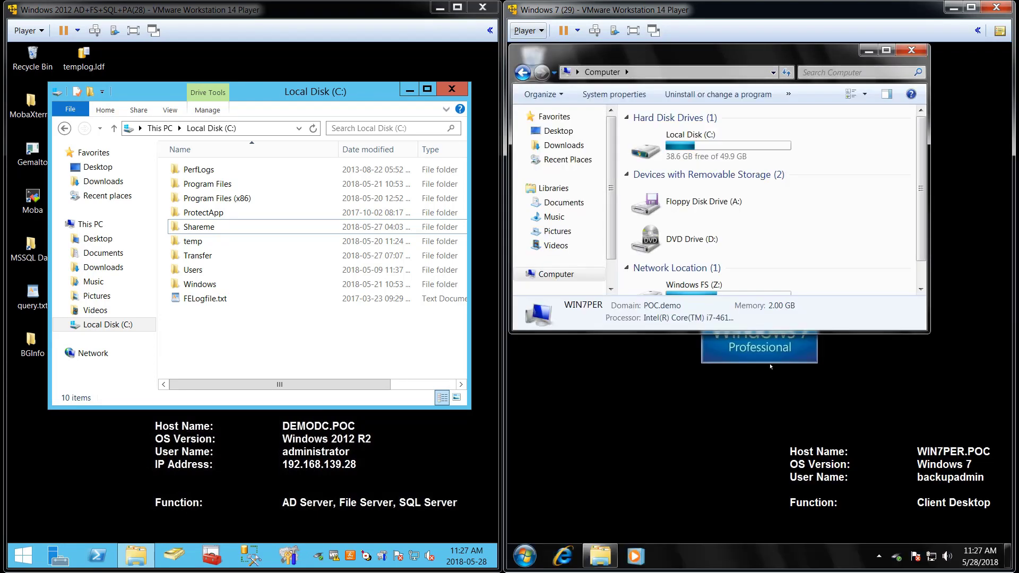
Open ThisBelongsToUser1 from Z: as garbled ciphertext, then try the server's Shareme folder
double_click(737, 288)
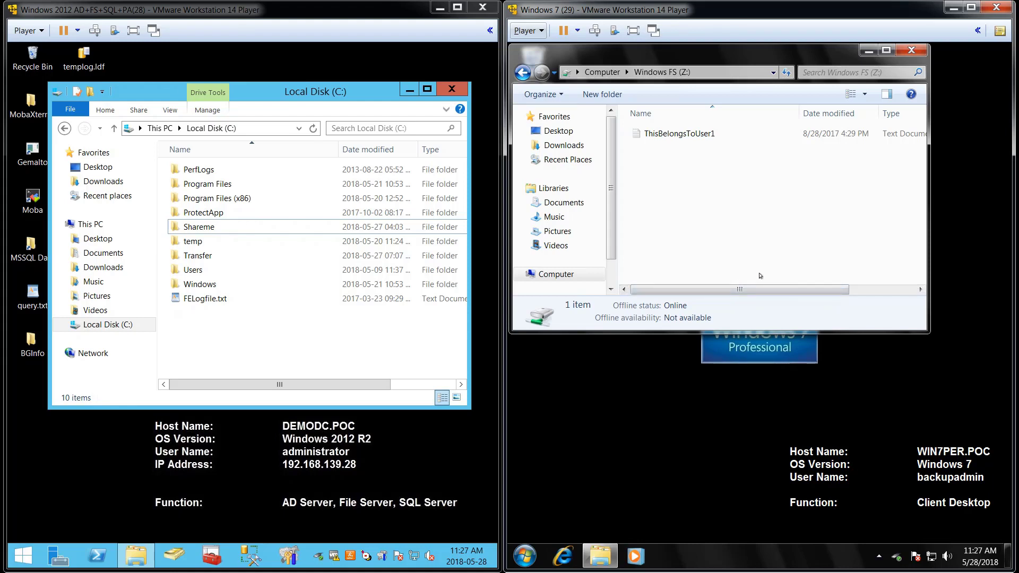
click(685, 134)
double_click(685, 135)
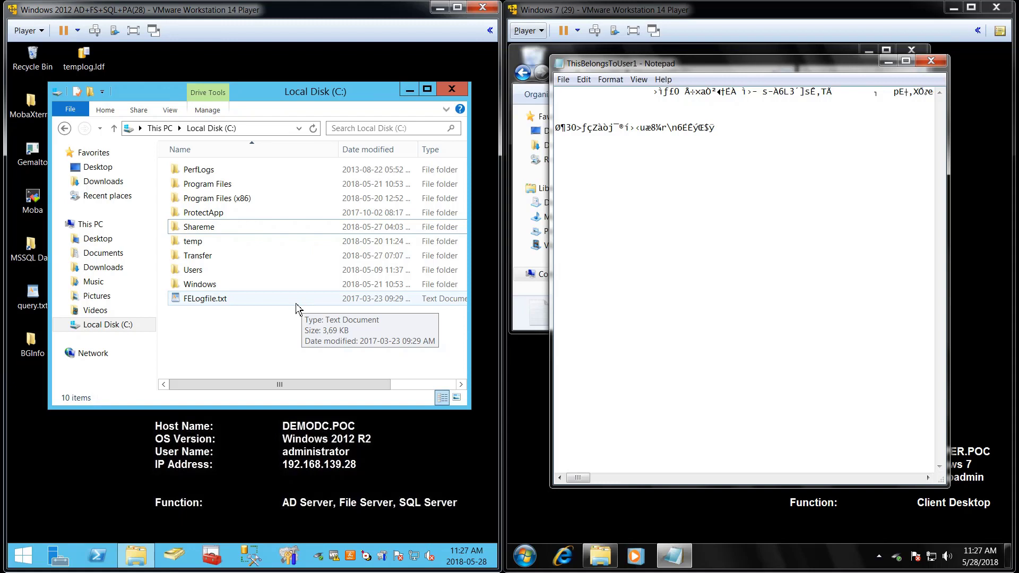
double_click(211, 232)
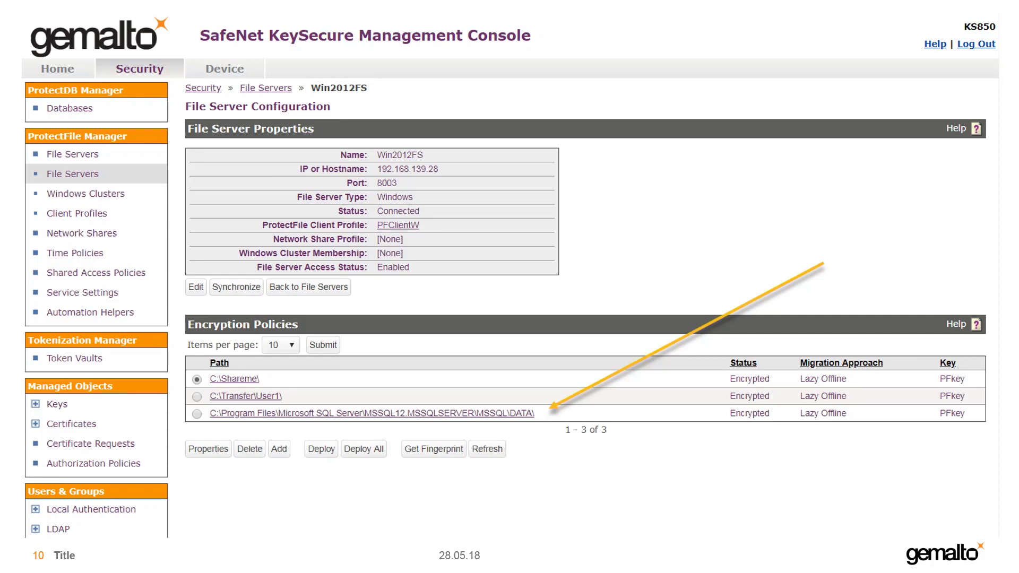
Advance from the SQL Server DATA path slide to its encryption policy slide
key(Right)
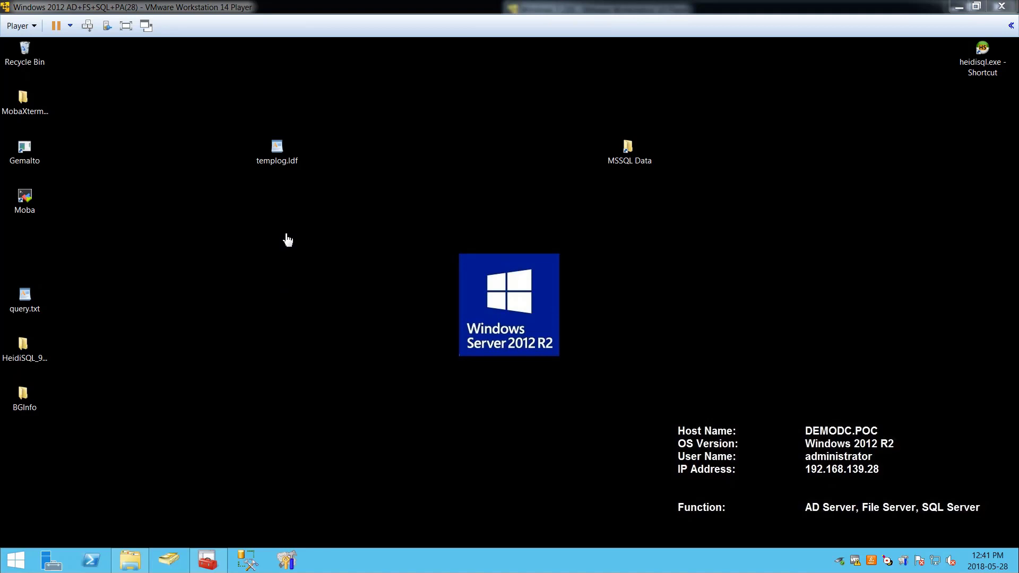
Open the desktop templog.ldf in WordPad and page down to names like GeographyCollectionAggregate
double_click(280, 152)
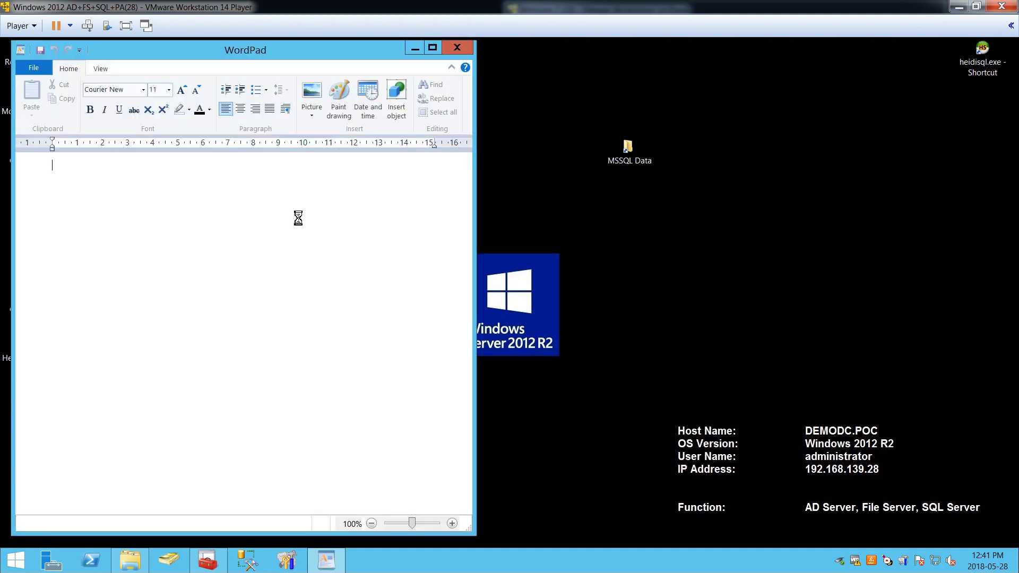
click(468, 191)
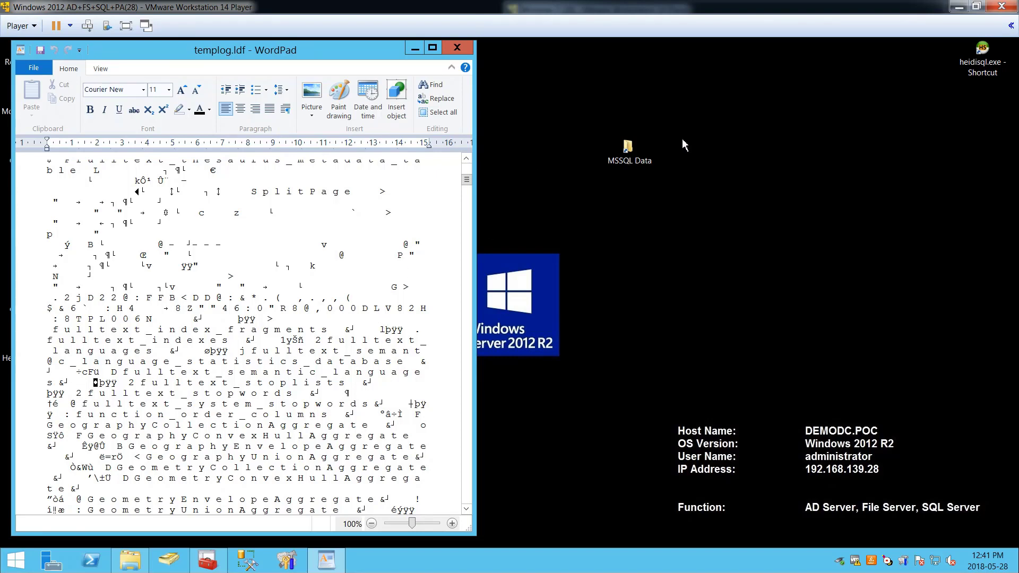
Browse into the server's MSSQL\DATA database folder
double_click(627, 149)
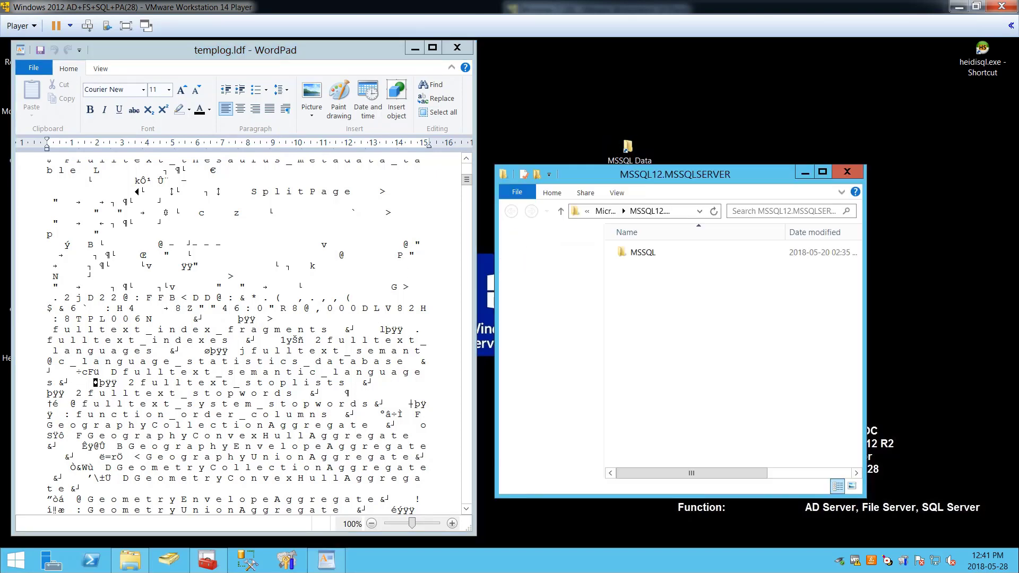
double_click(640, 254)
double_click(640, 281)
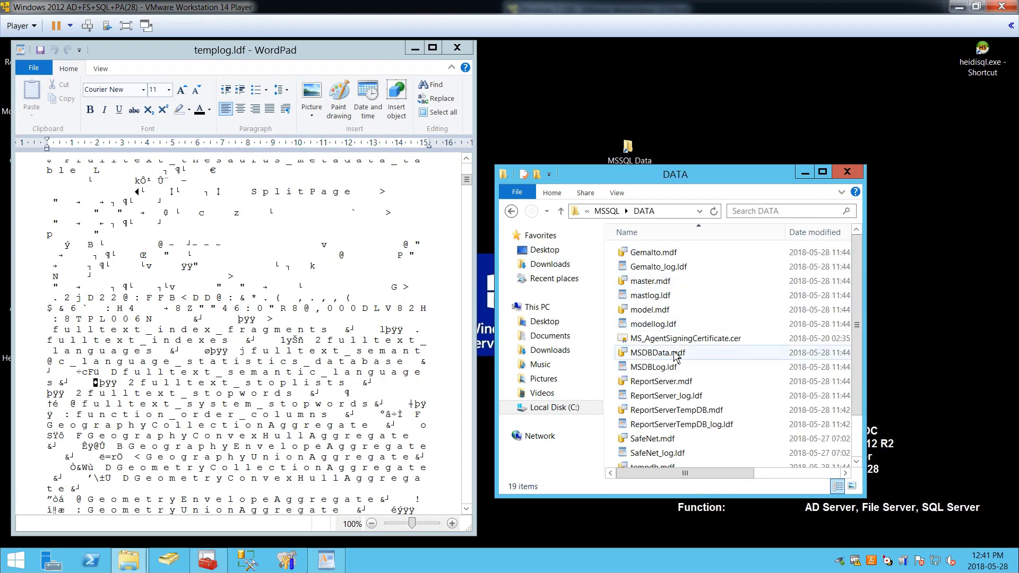
scroll(653, 361, down, 2)
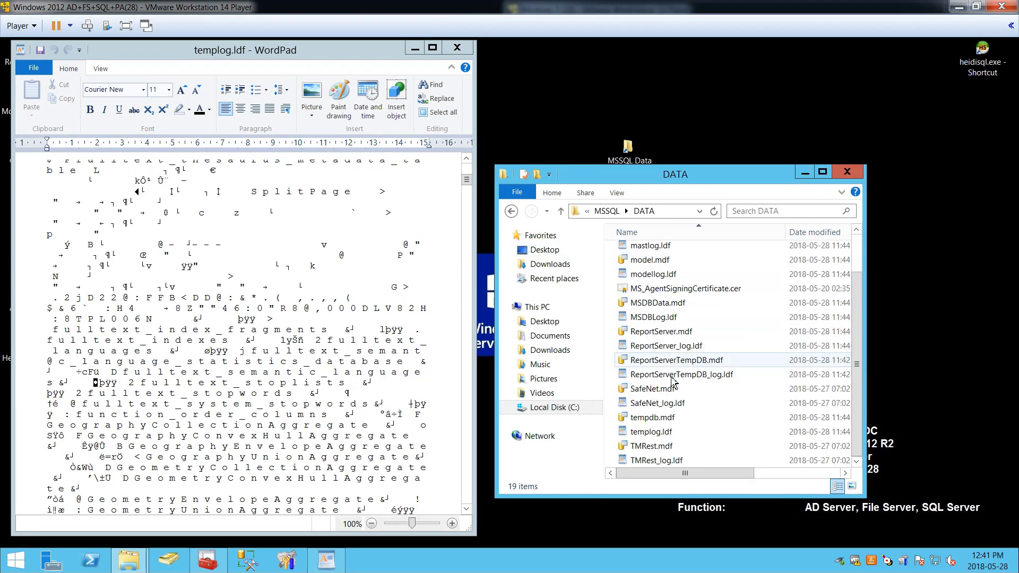
Open the live templog.ldf in WordPad, move it right, and scroll its ciphertext
double_click(665, 434)
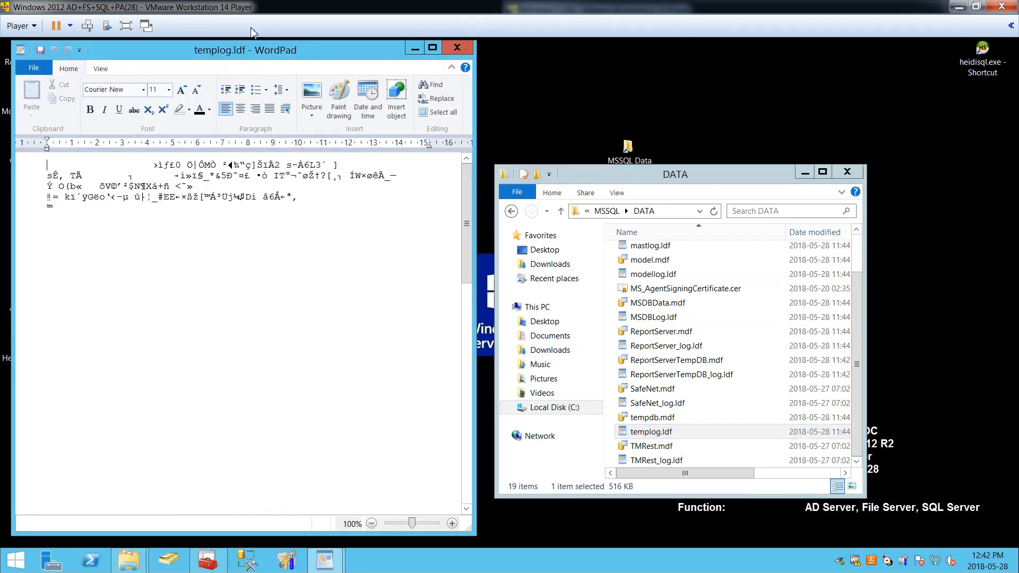
drag(215, 53, 683, 55)
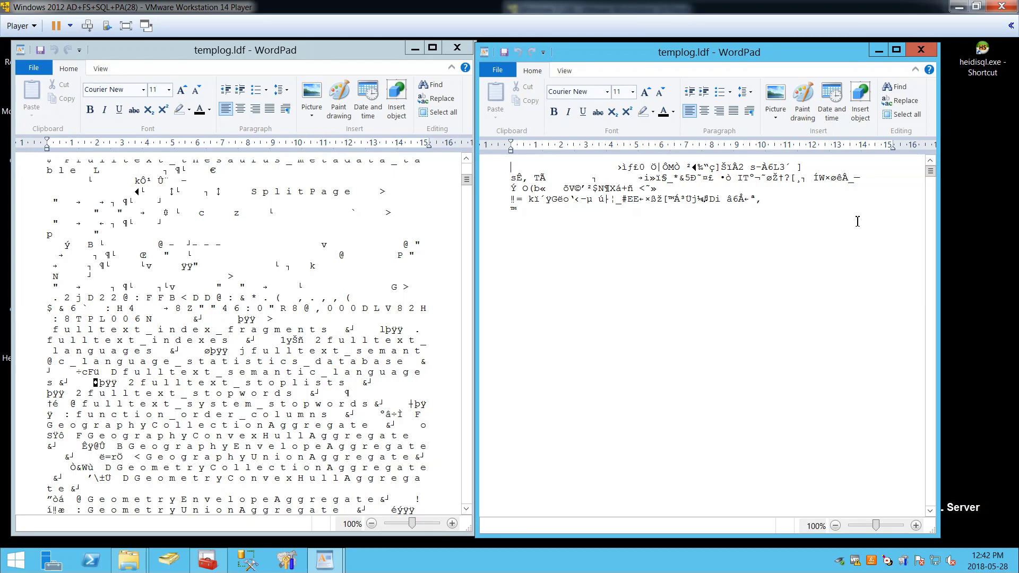
drag(934, 180, 935, 188)
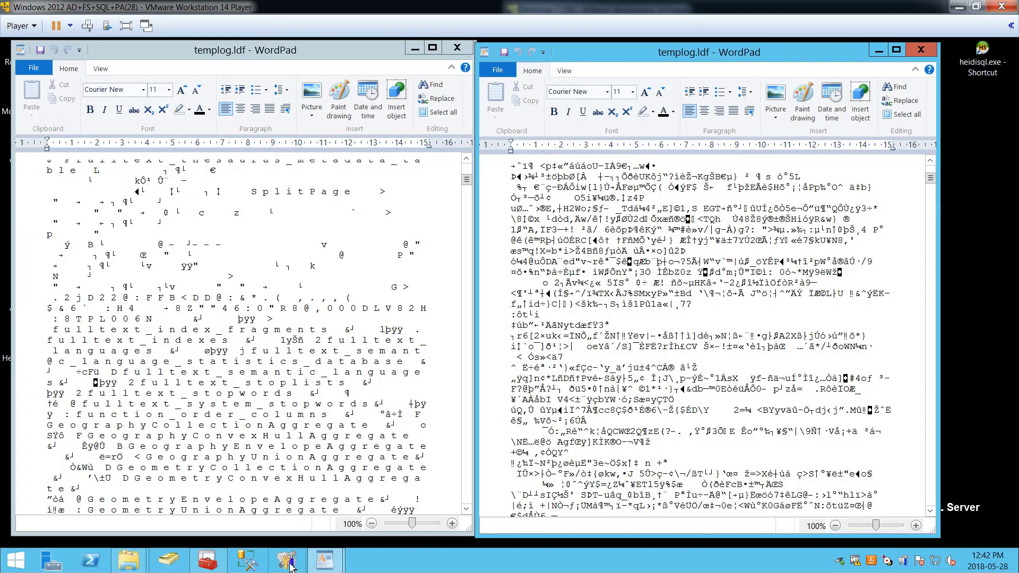
Start the SQL Server (MSSQLSERVER) service and launch HeidiSQL from the desktop
click(220, 564)
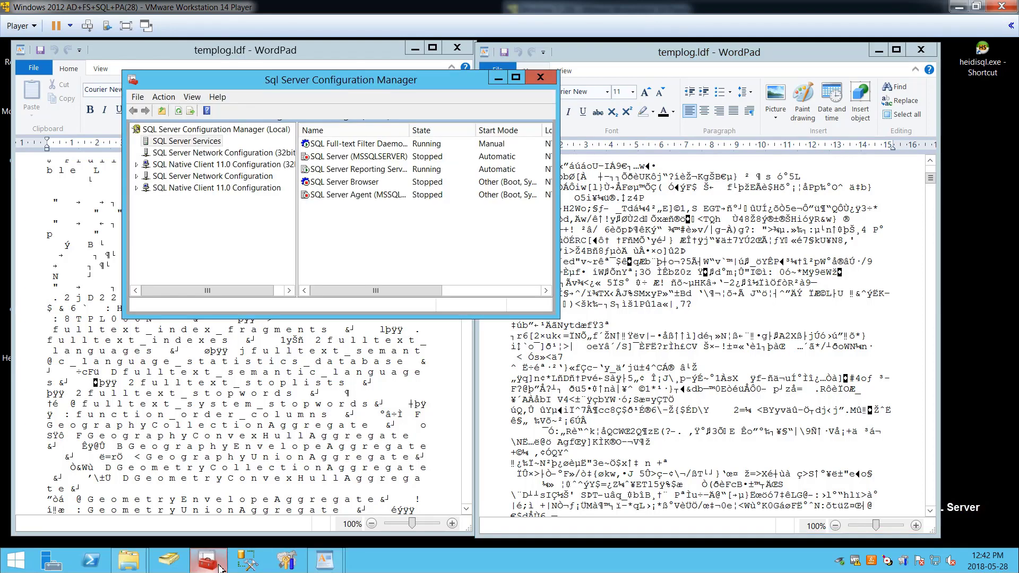
click(378, 157)
click(222, 110)
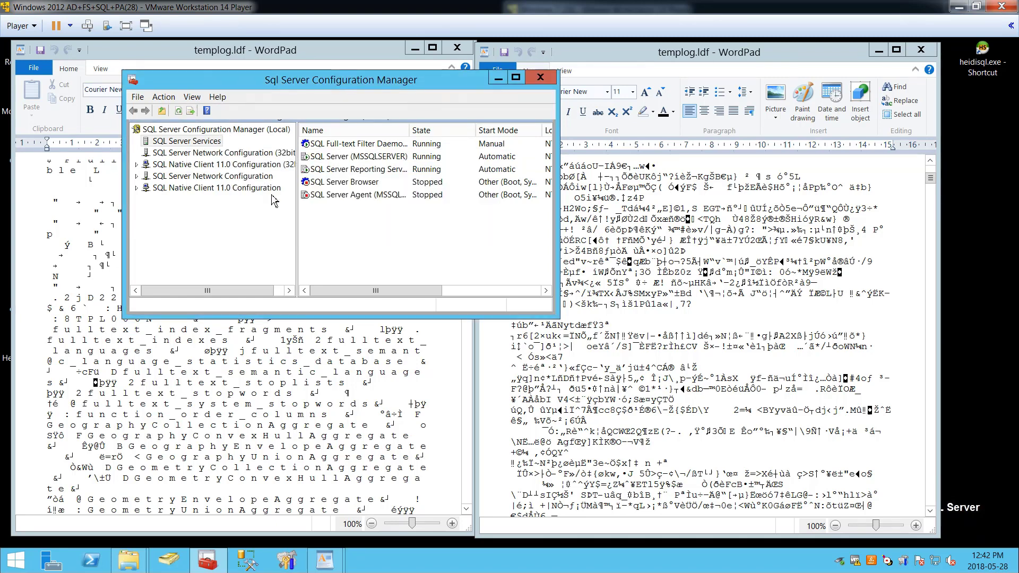
double_click(988, 62)
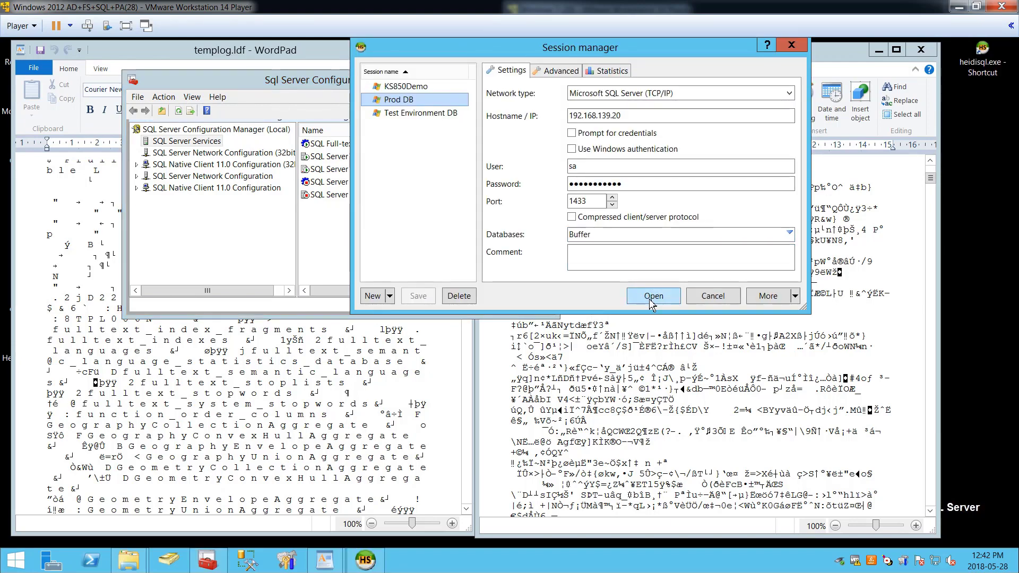
Connect to KS850Demo with the sa login and its password, then bring HeidiSQL forward
double_click(405, 87)
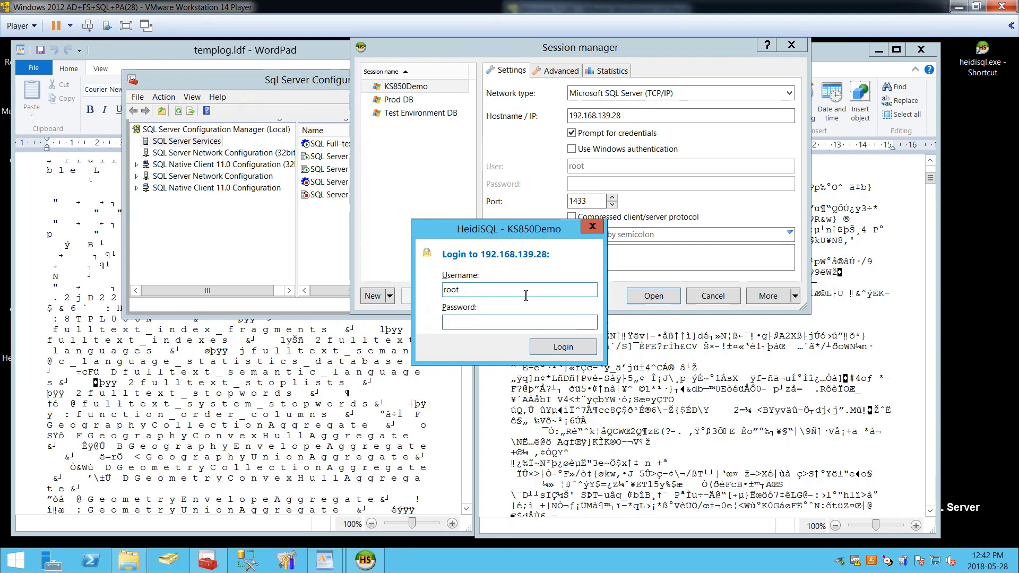
text(sa)
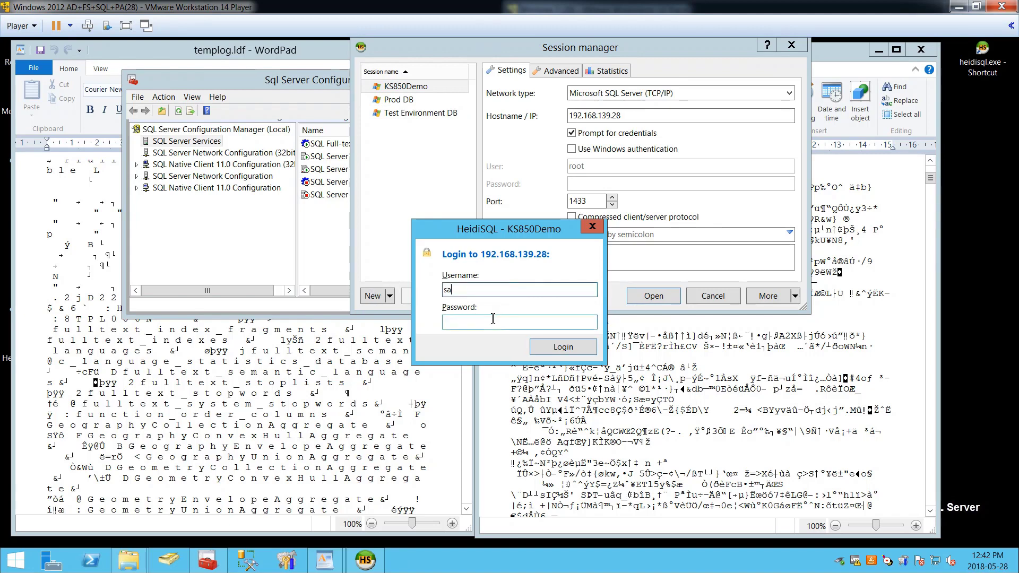
click(491, 320)
text(*********)
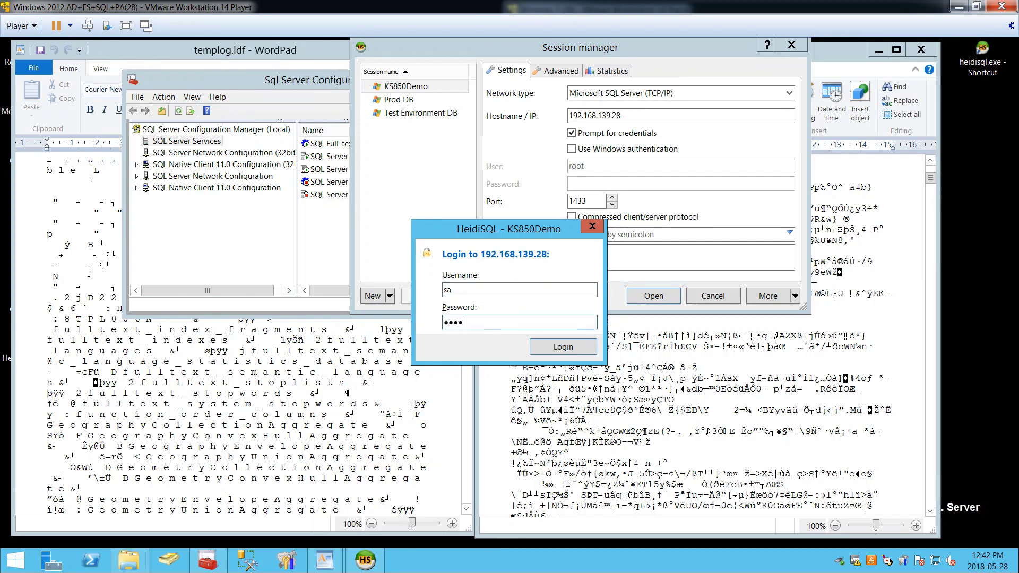
key(Return)
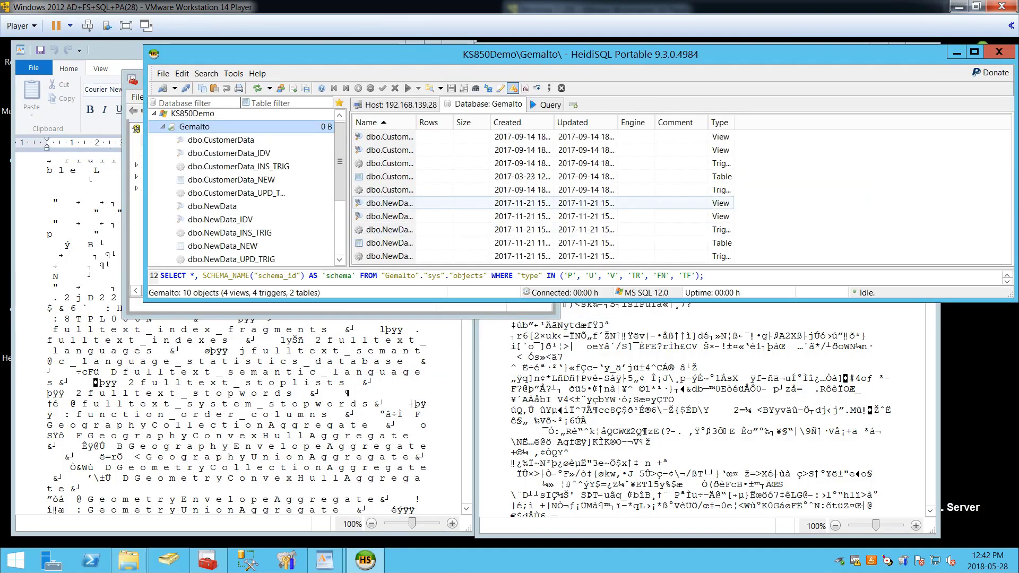
click(459, 308)
click(618, 59)
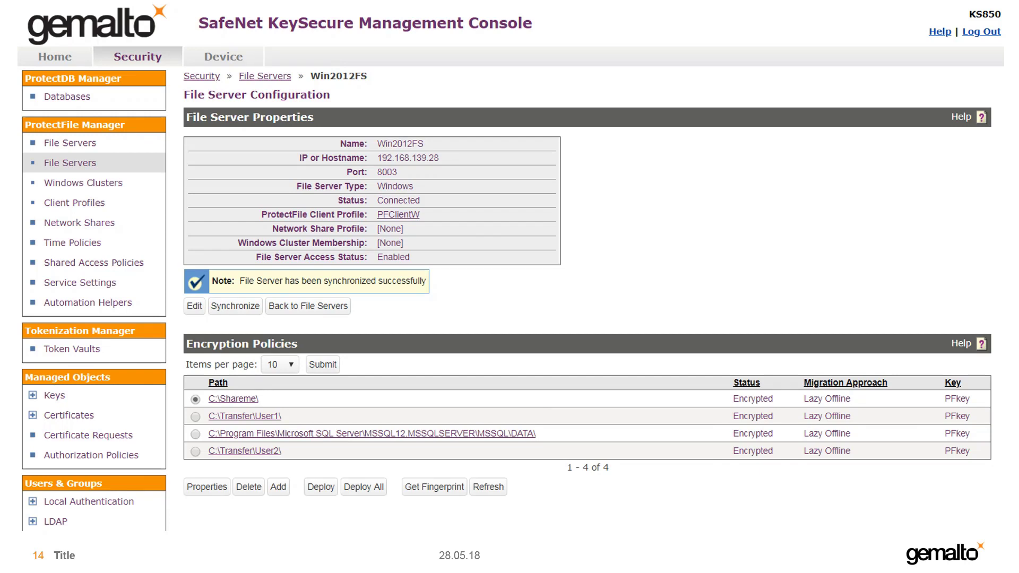
Mark the C:\Transfer\User1\ policy row, then show its four-rule Access Policy slide
key(Right)
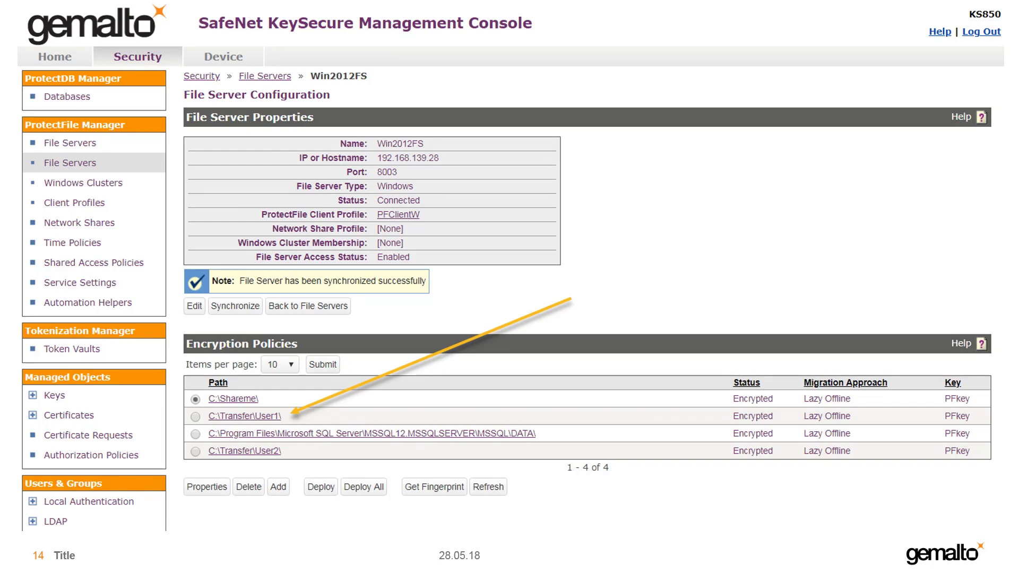
key(Right)
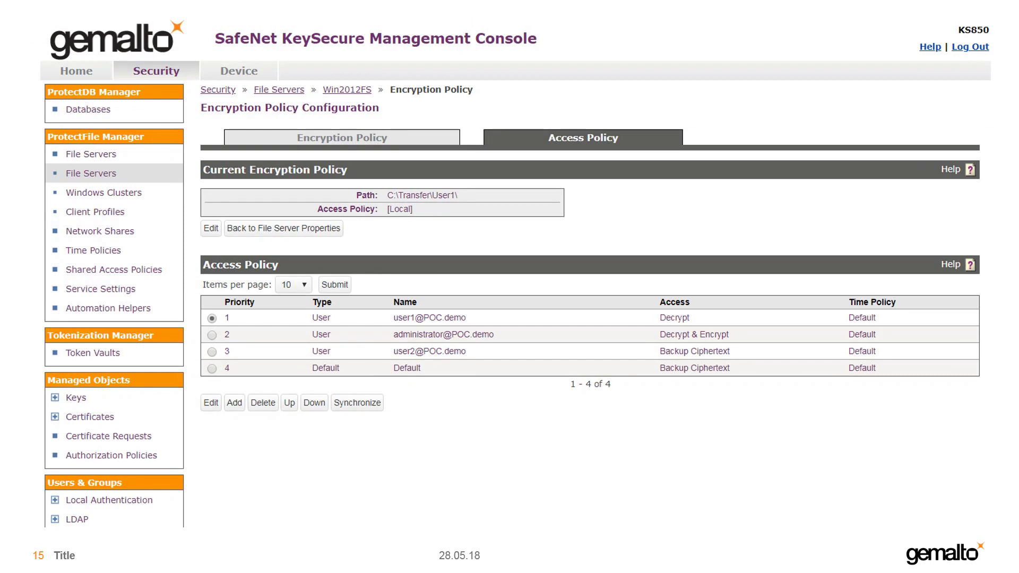
Highlight the Priority–Access columns: user1 decrypts, while user2 and default get backup ciphertext
key(Right)
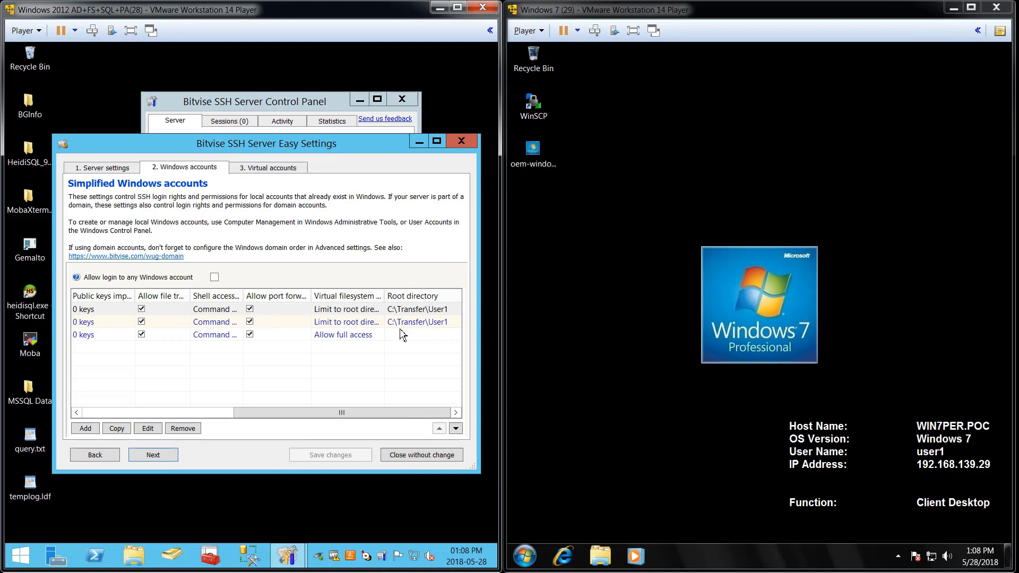
Launch WinSCP on the Windows 7 client after reviewing the C:\Transfer\User1 Windows accounts
double_click(530, 109)
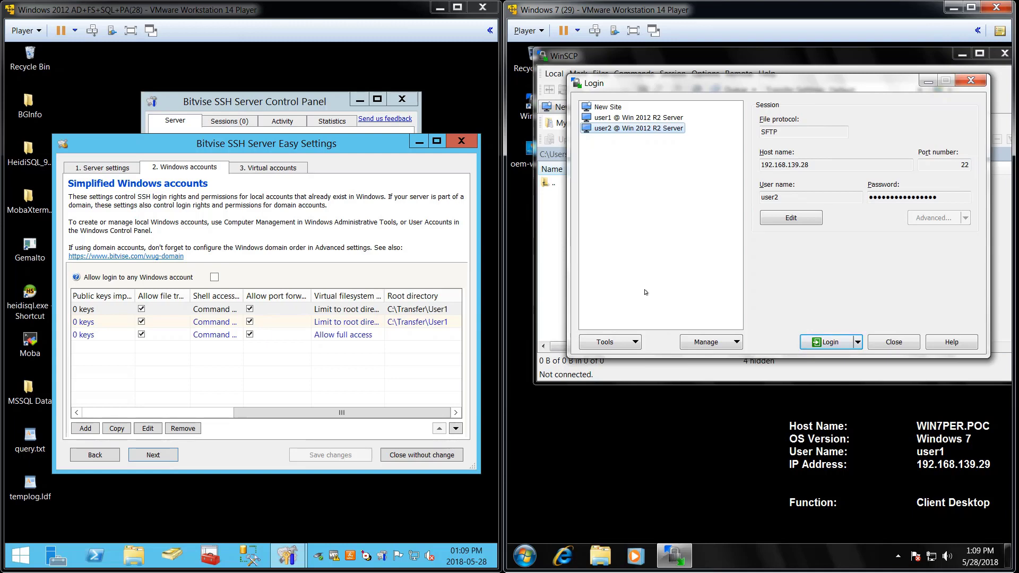
Log in as user1, open Report.txt to read the plain Confidential Report, then close it
double_click(619, 118)
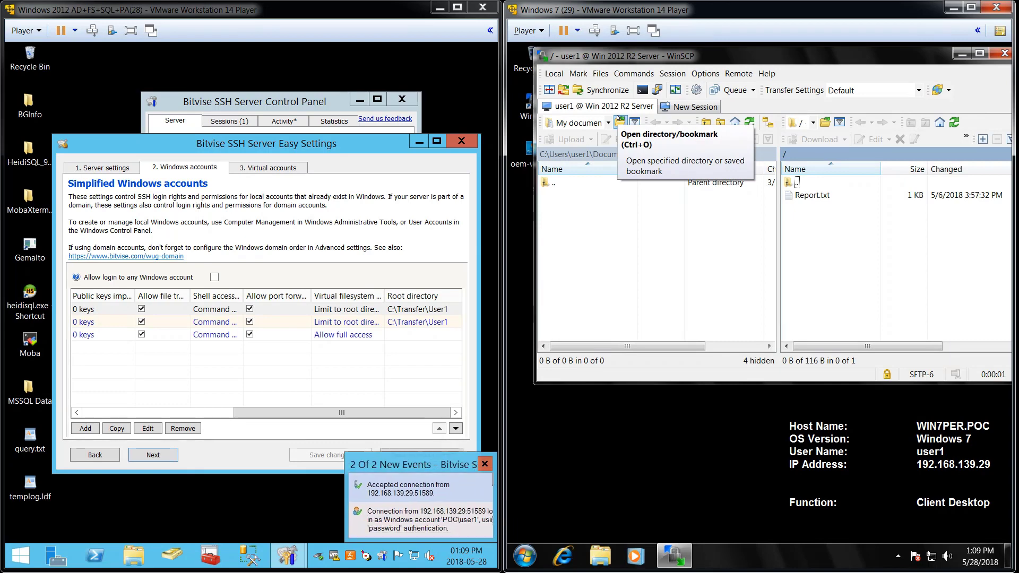
click(828, 195)
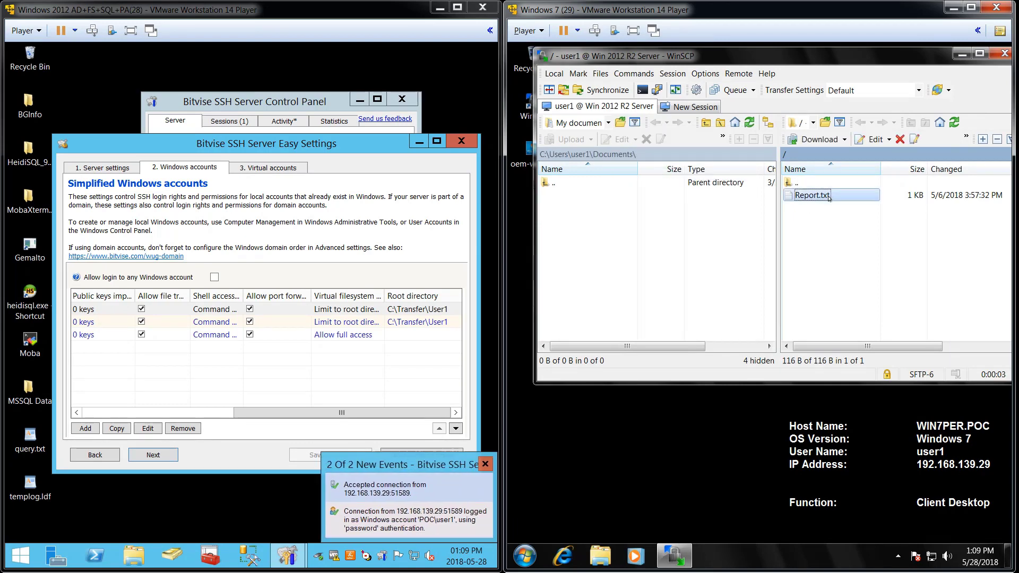
double_click(826, 196)
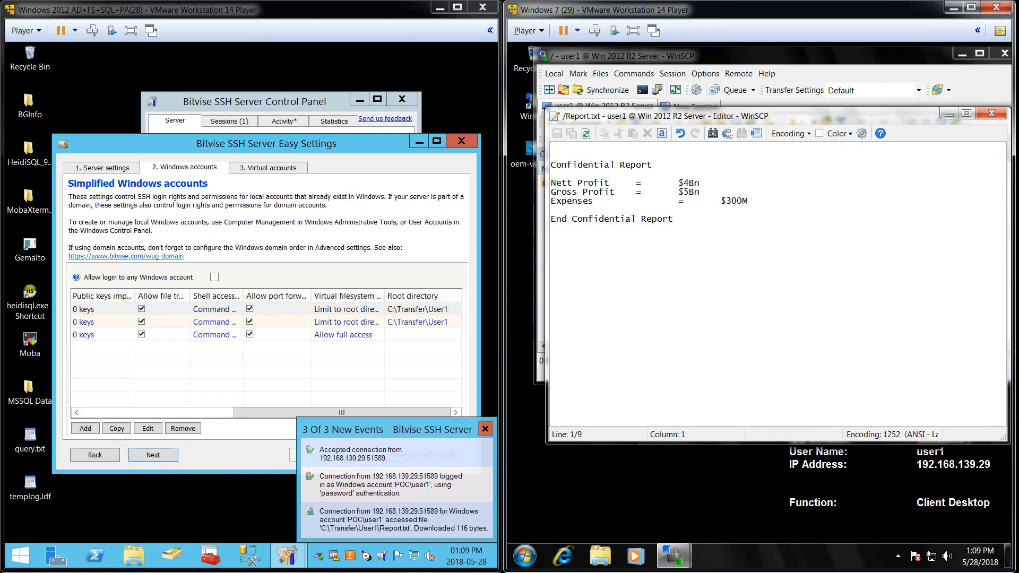
click(991, 113)
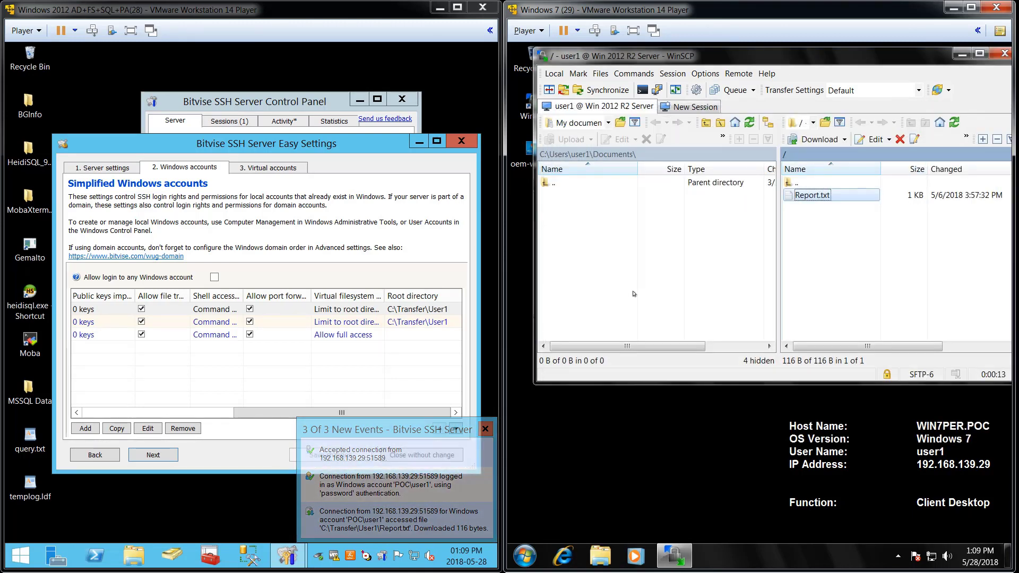
End the user1 session, log in as user2, and open Report.txt showing only ciphertext
click(1004, 53)
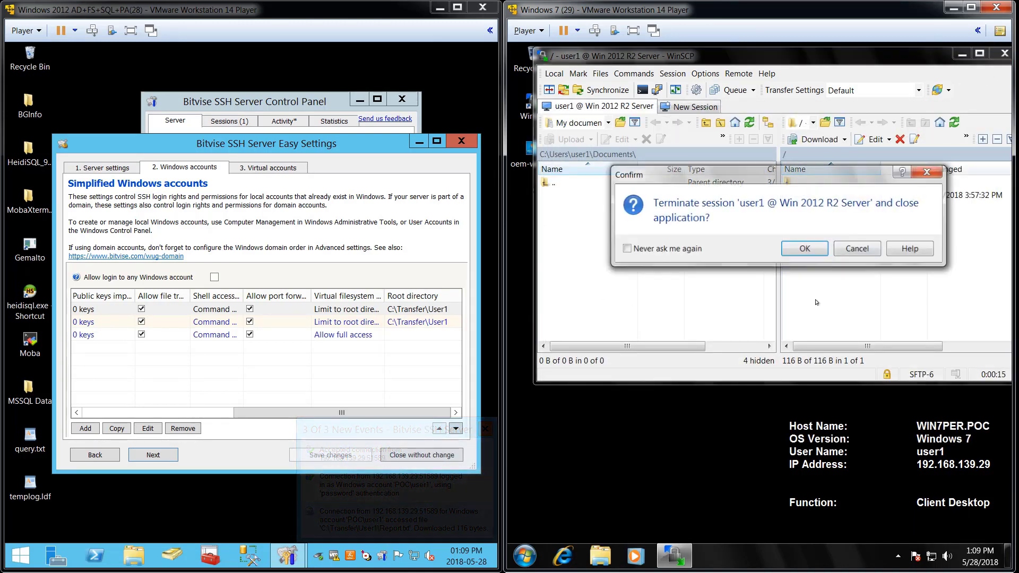
key(Return)
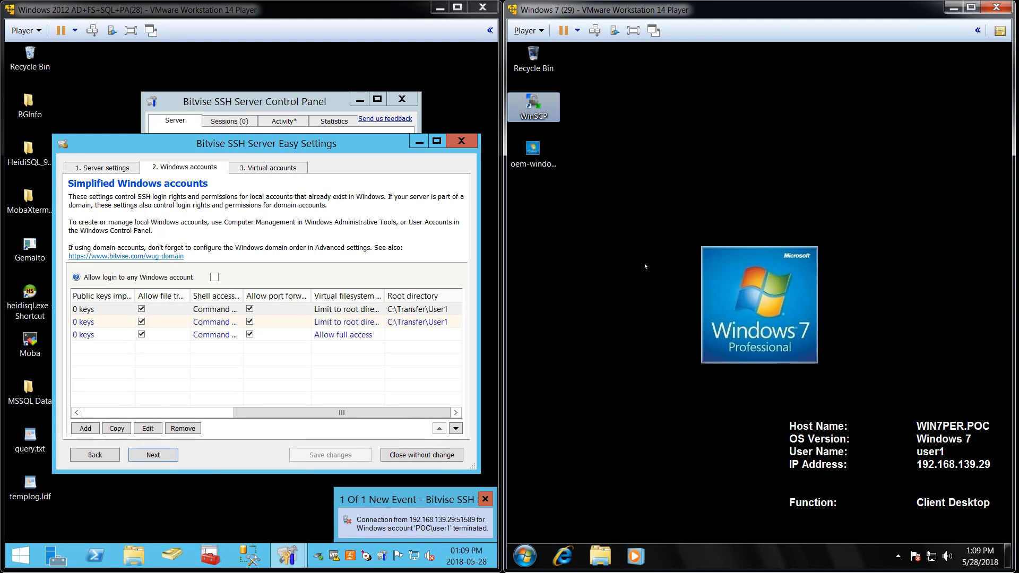
click(673, 214)
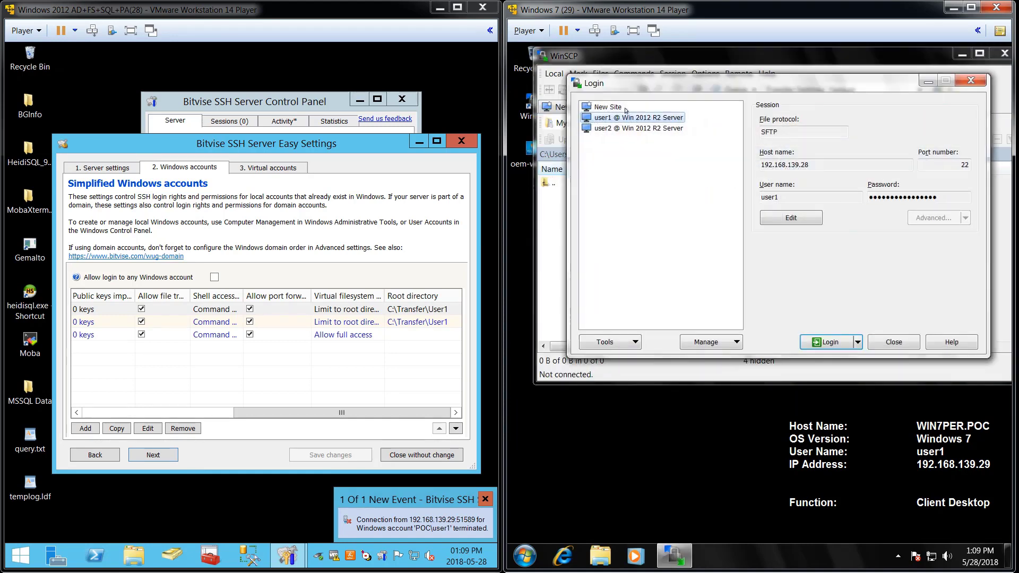
double_click(625, 128)
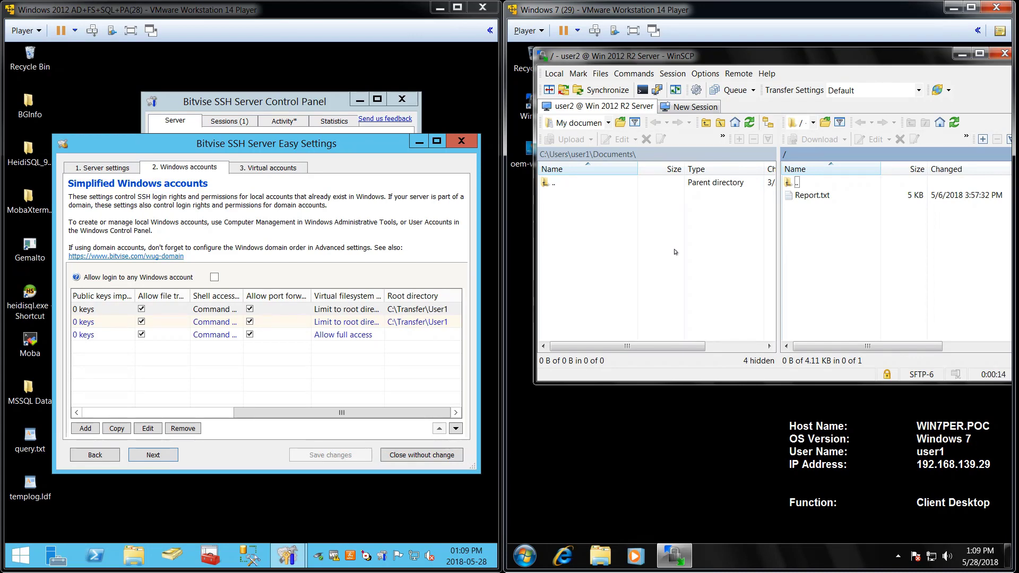
double_click(814, 195)
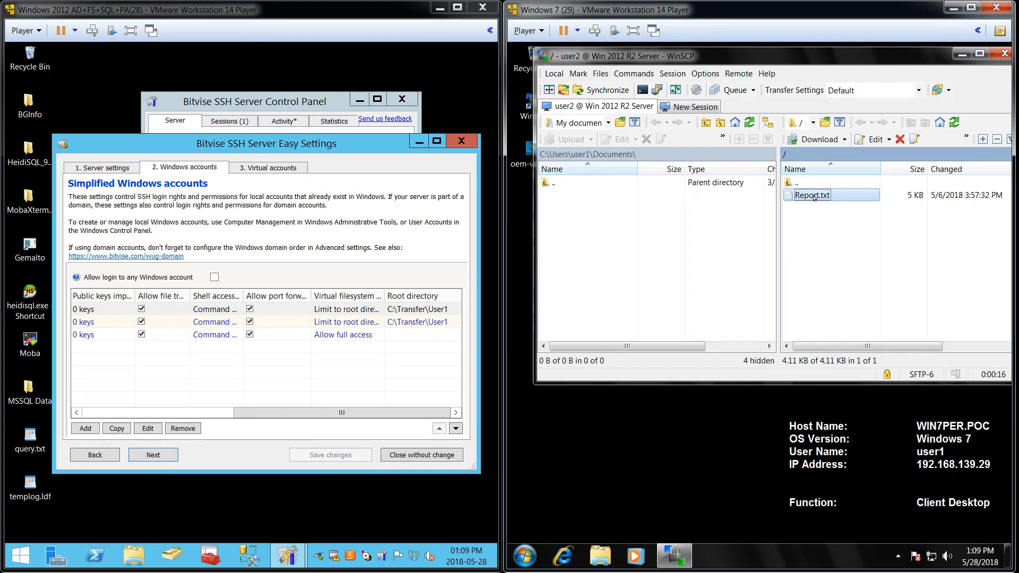